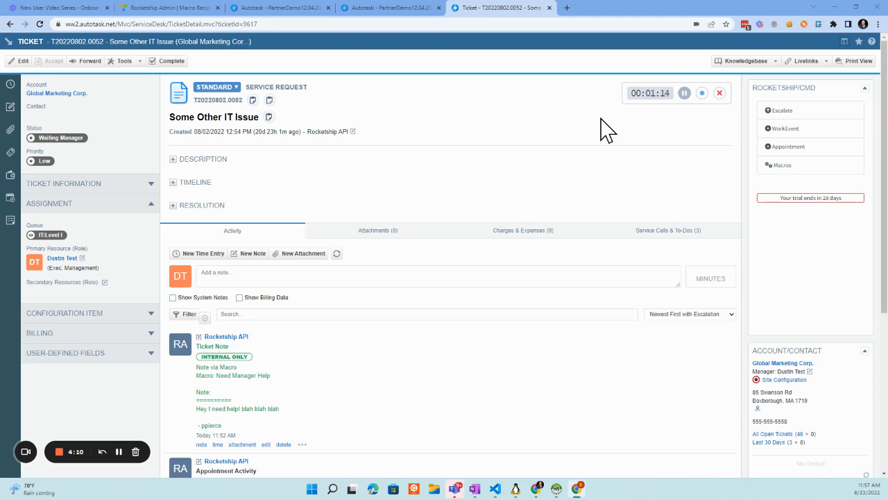
- Check the macros available on the ticket and start a new macro recipe in Rocketship Admin
left_click(781, 166)
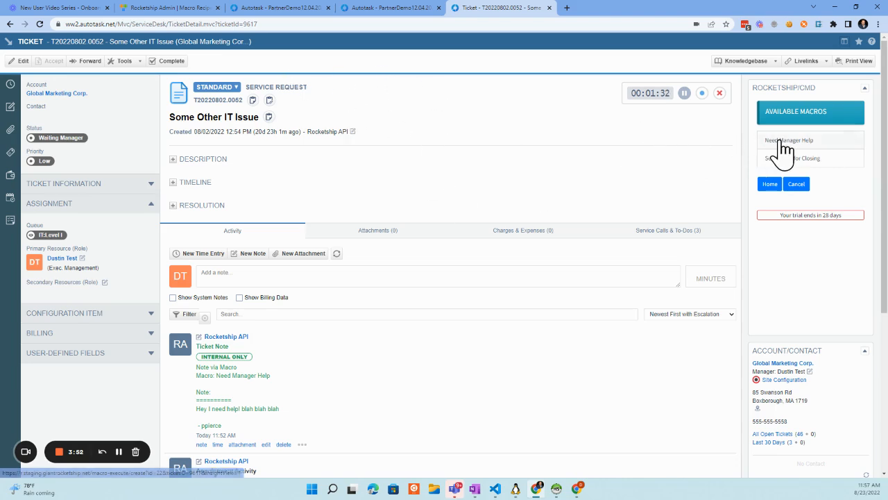
left_click(169, 8)
mouse_move(55, 173)
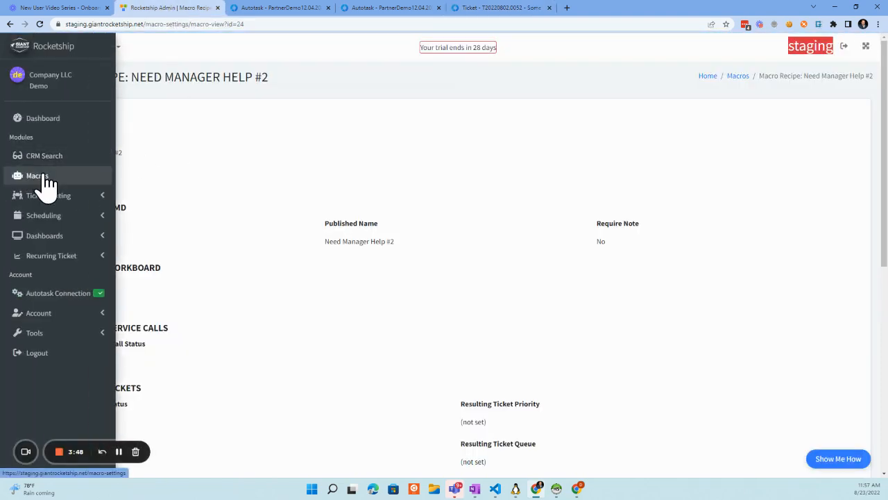
left_click(45, 181)
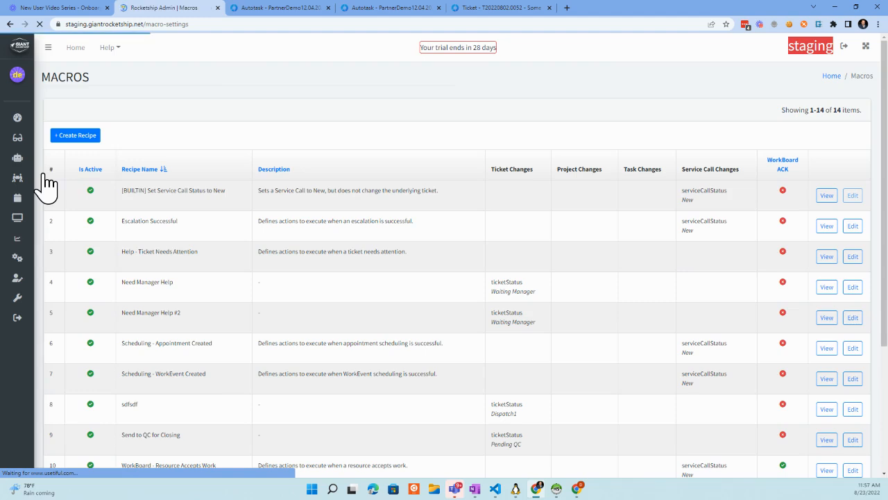
mouse_move(34, 170)
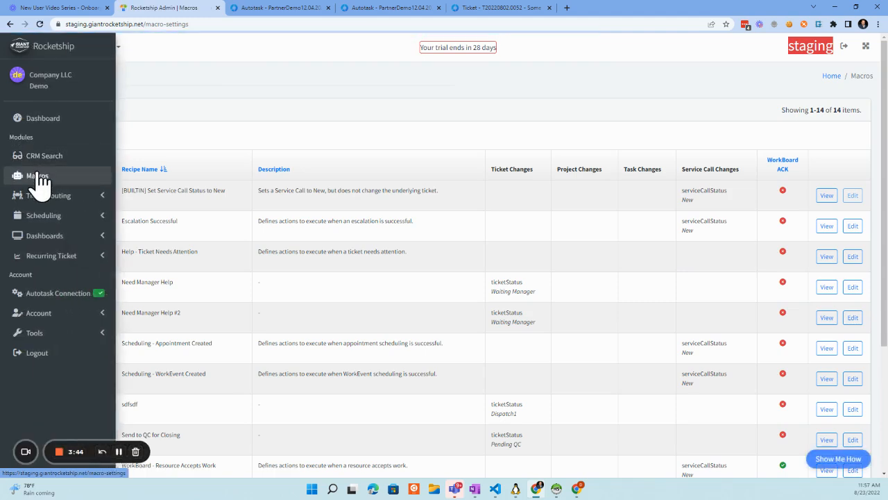
left_click(85, 138)
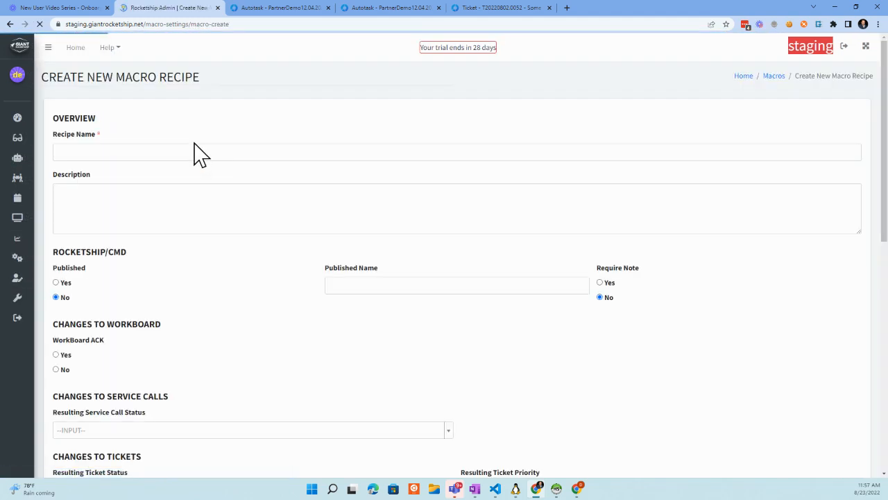
- Name the new recipe "Need Manager Help #3"
left_click(159, 151)
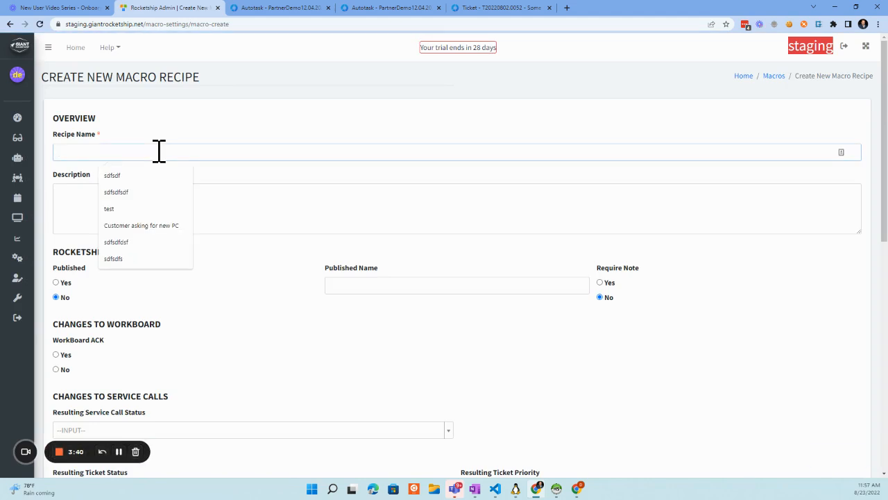
type("Need")
key("Down")
key("Down")
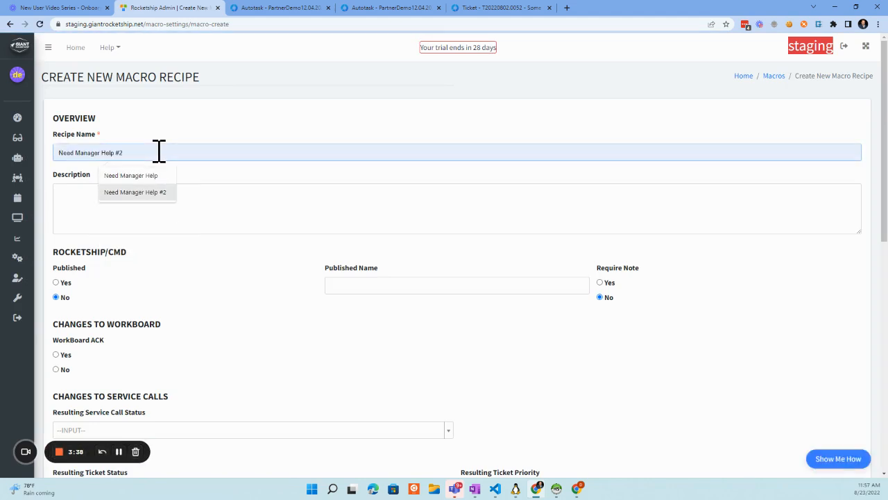
key("Return")
key("BackSpace")
type("3")
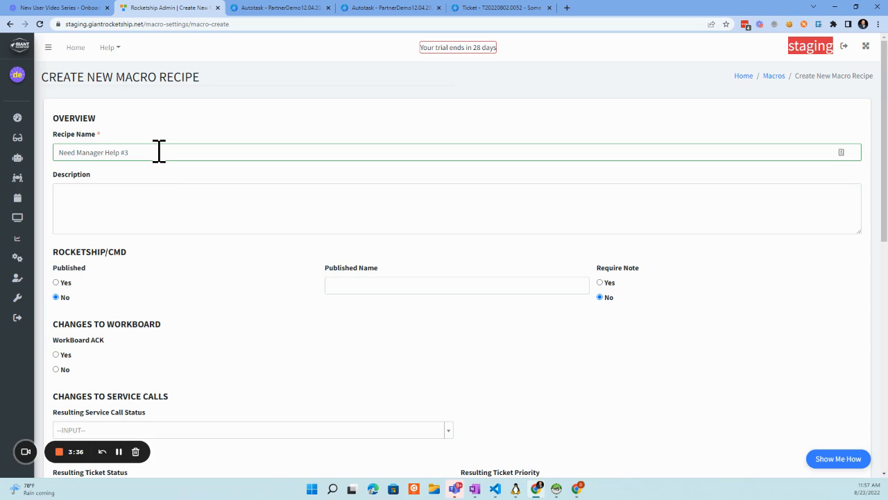
- Publish the recipe to Rocketship/CMD and make a note required
left_click(56, 283)
left_click(56, 297)
left_click(55, 282)
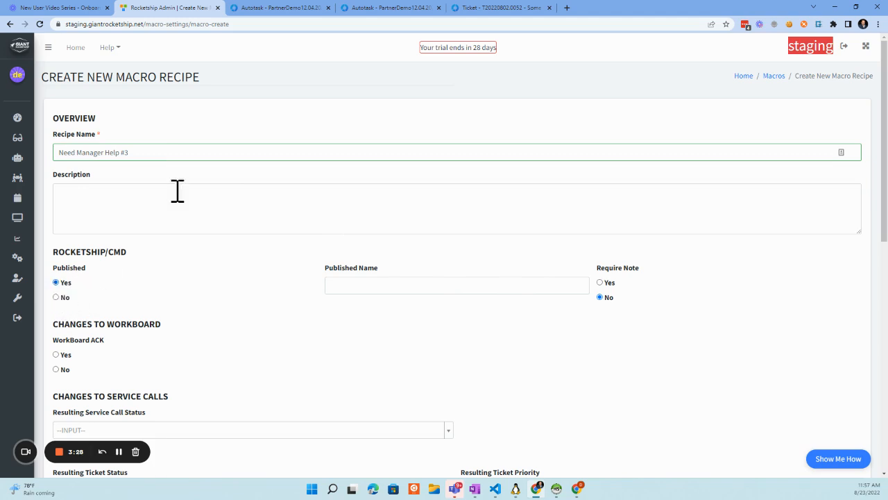
left_click(494, 9)
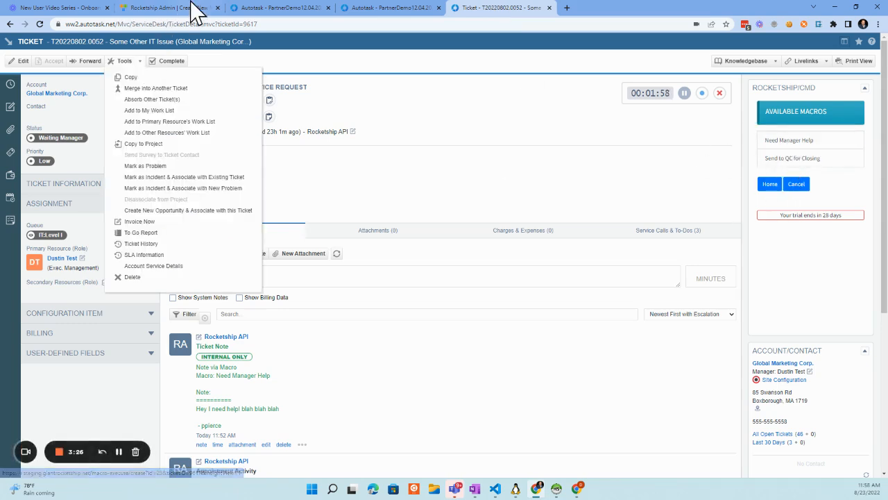
left_click(167, 8)
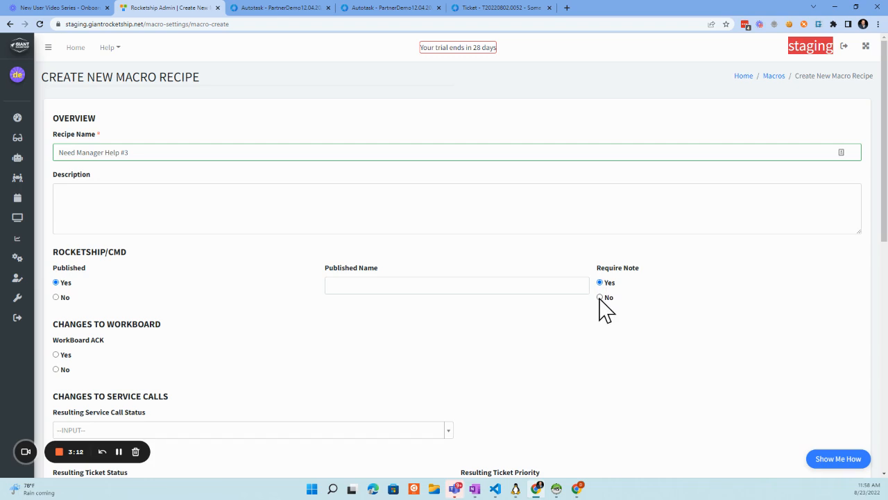
left_click(599, 297)
- Set the resulting ticket status to Waiting Manager in the ticket changes
scroll(591, 336, "down", 1)
scroll(607, 330, "down", 5)
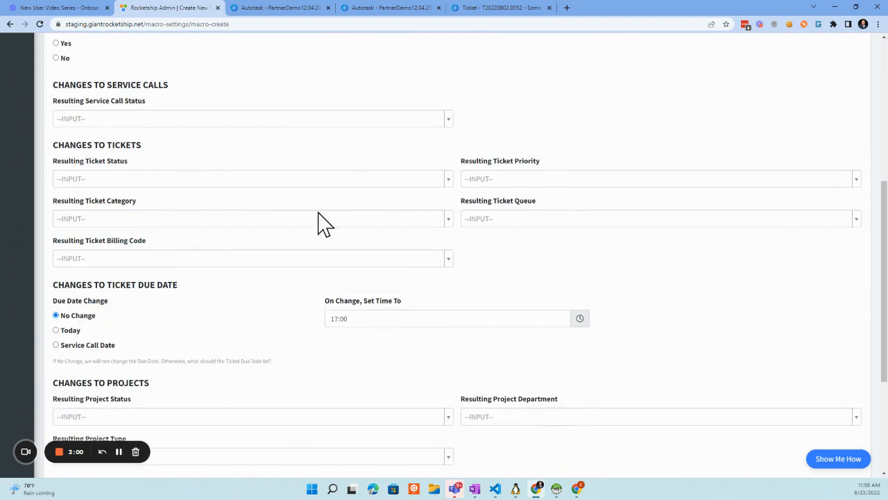
scroll(200, 209, "down", 3)
scroll(201, 201, "up", 3)
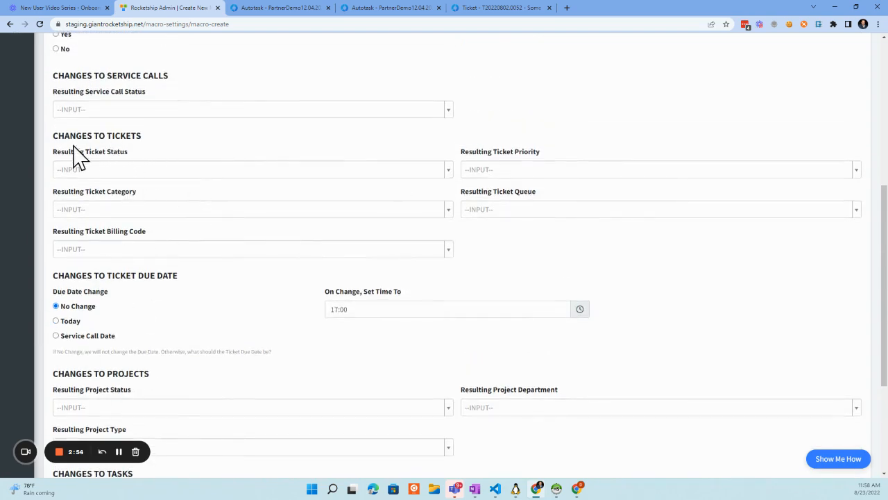
left_click(129, 174)
scroll(130, 242, "down", 5)
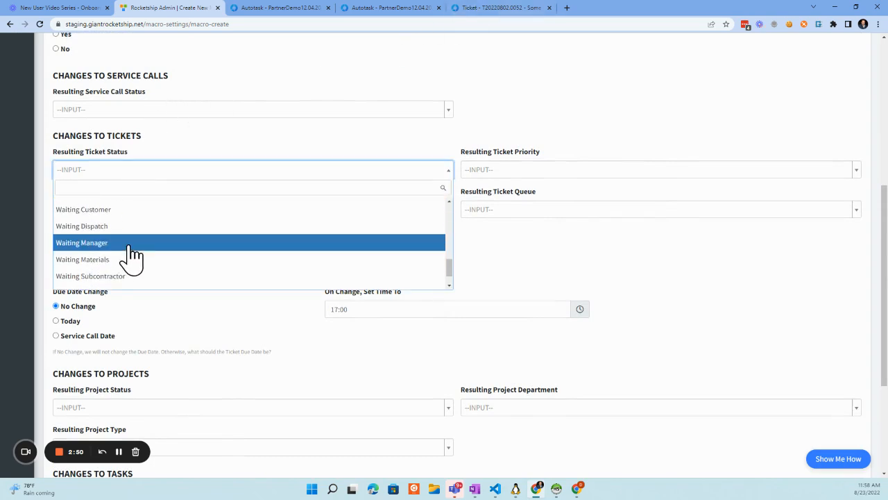
left_click(132, 250)
- Save the new macro recipe, leaving its other ticket, project and task changes unset
scroll(143, 251, "up", 3)
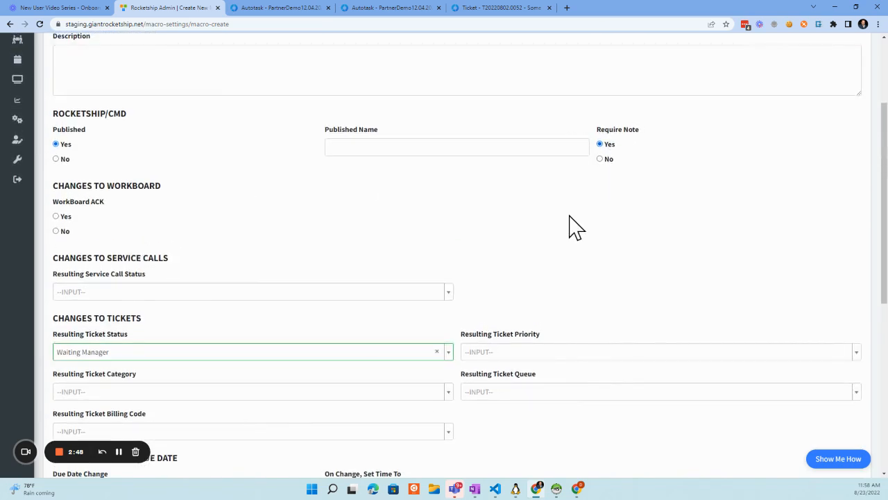
scroll(570, 215, "down", 2)
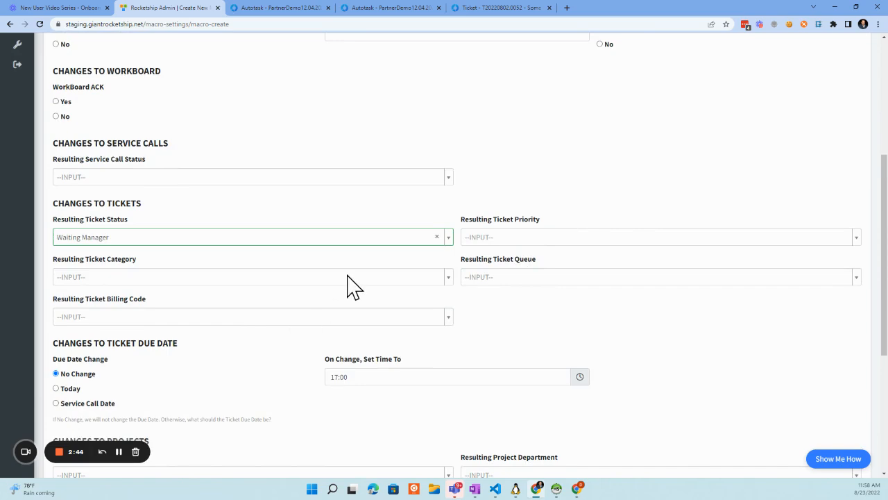
scroll(350, 284, "down", 1)
scroll(545, 187, "down", 4)
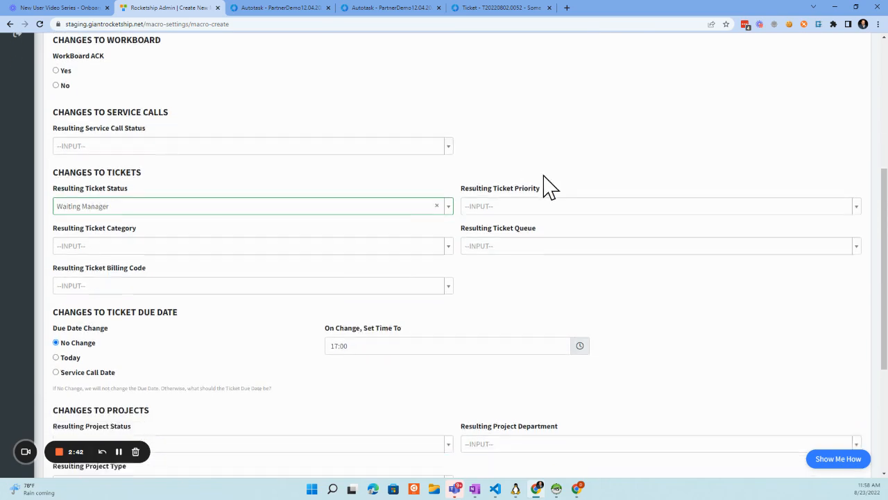
left_click(85, 429)
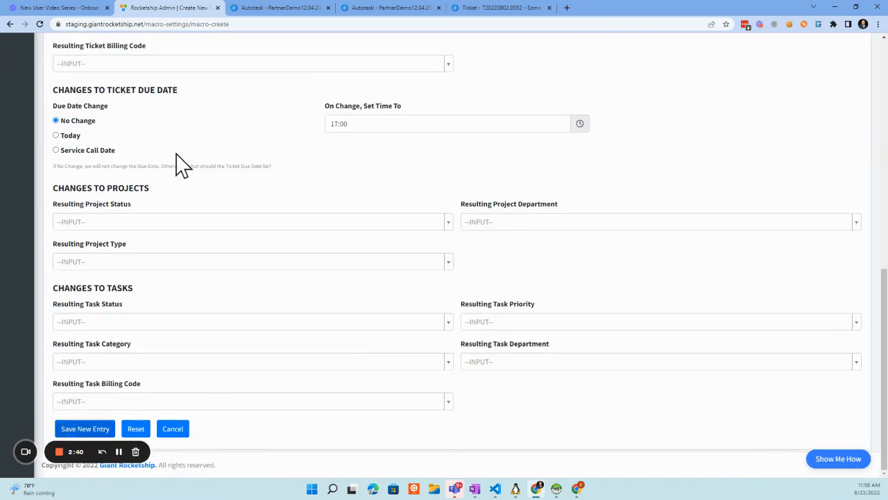
- Switch to the Autotask ticket, reload it and open the Need Manager Help #3 macro for execution
left_click(512, 8)
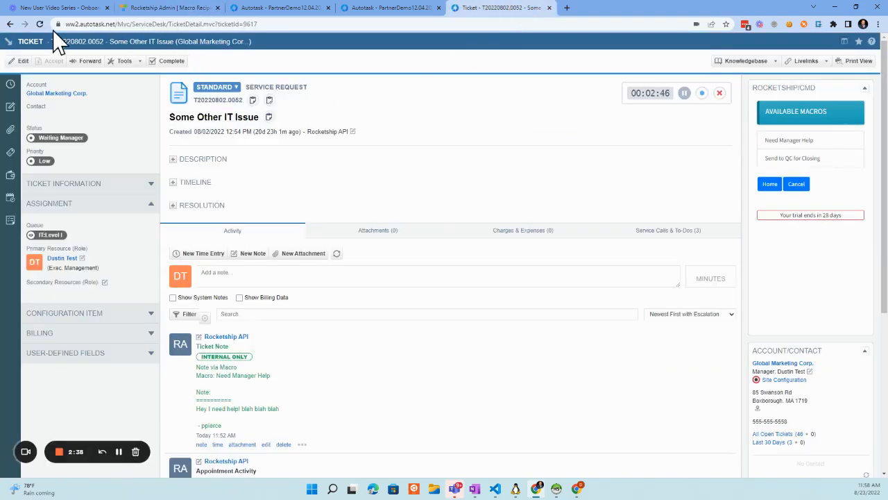
left_click(40, 24)
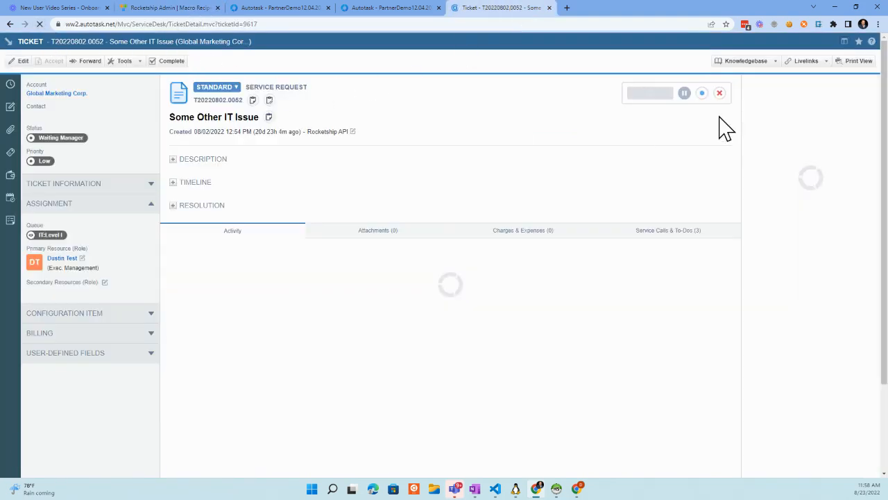
left_click(783, 166)
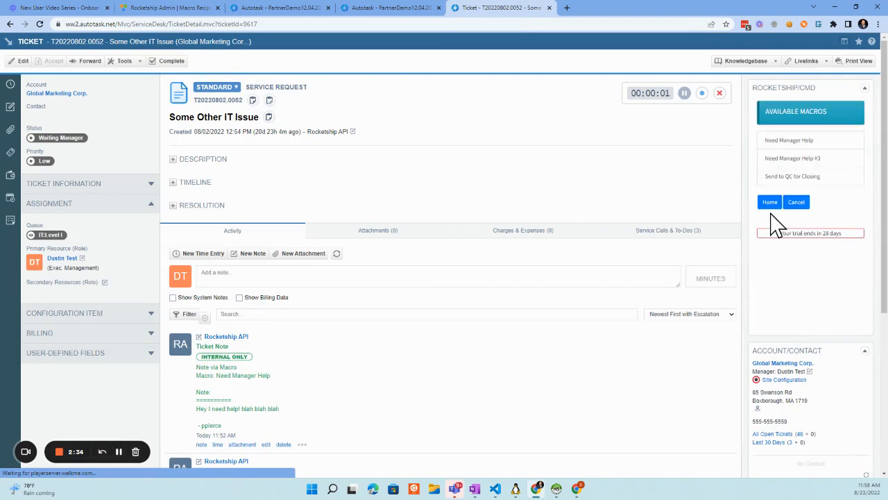
left_click(789, 175)
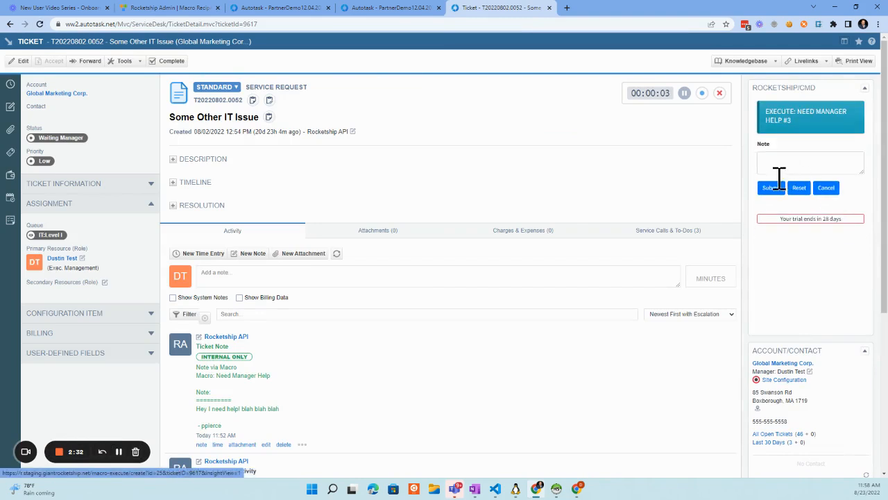
- Try submitting the macro with a blank note, and submit it with the note "Hi I need help. blah blah blah"
left_click(771, 189)
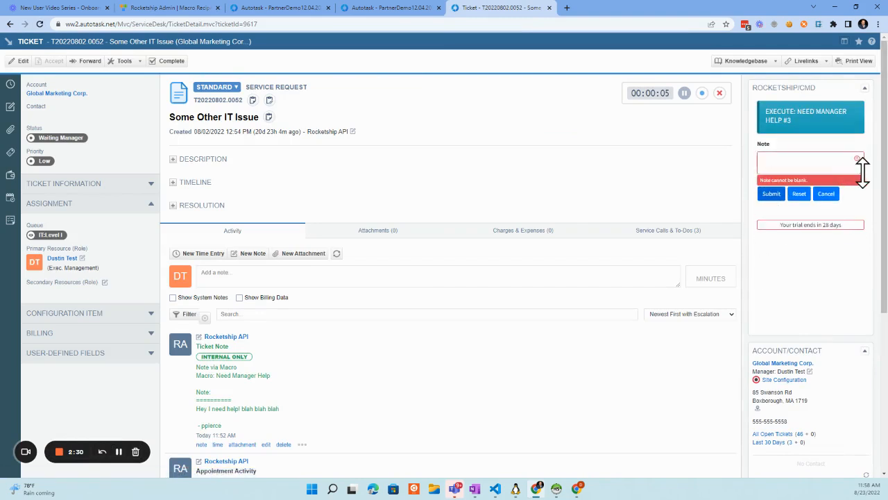
left_click_drag(862, 173, 865, 243)
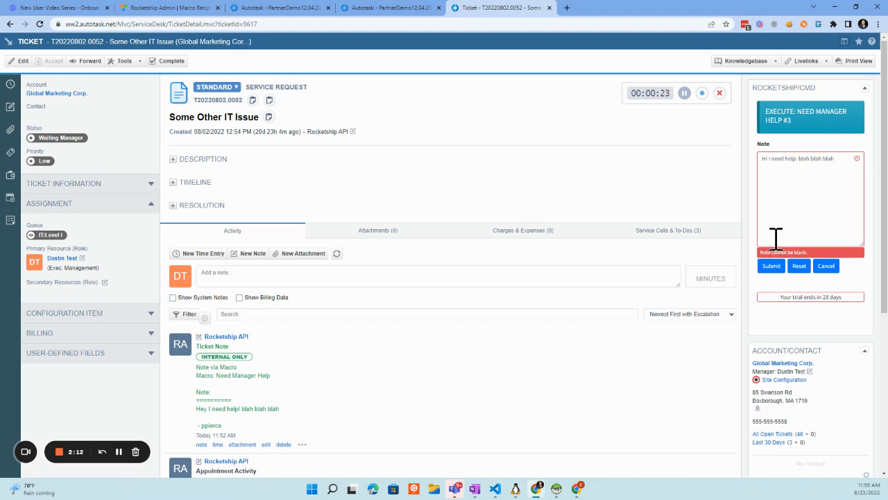
left_click(771, 266)
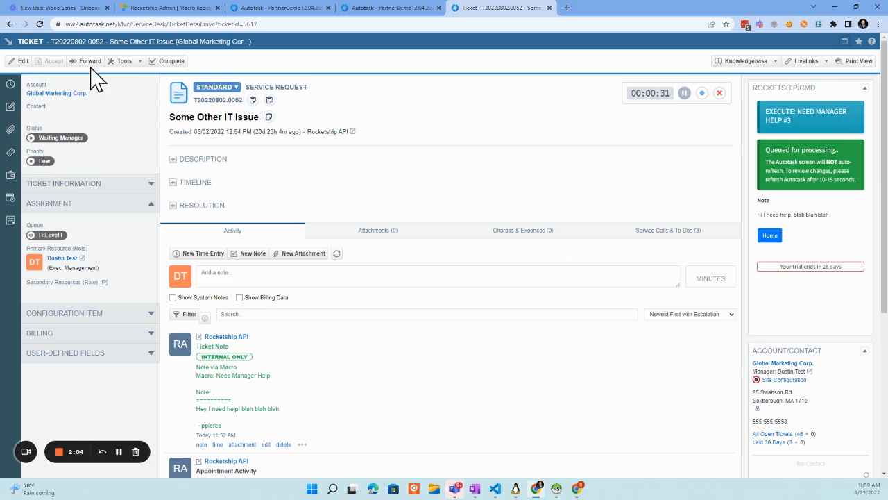
- Reload the ticket and examine the status and the newest macro note in its activity feed
left_click(40, 25)
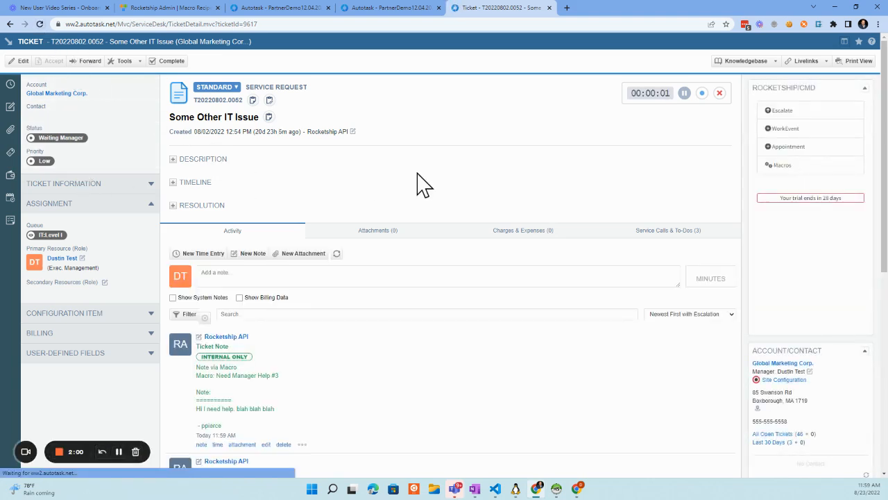
scroll(416, 185, "down", 1)
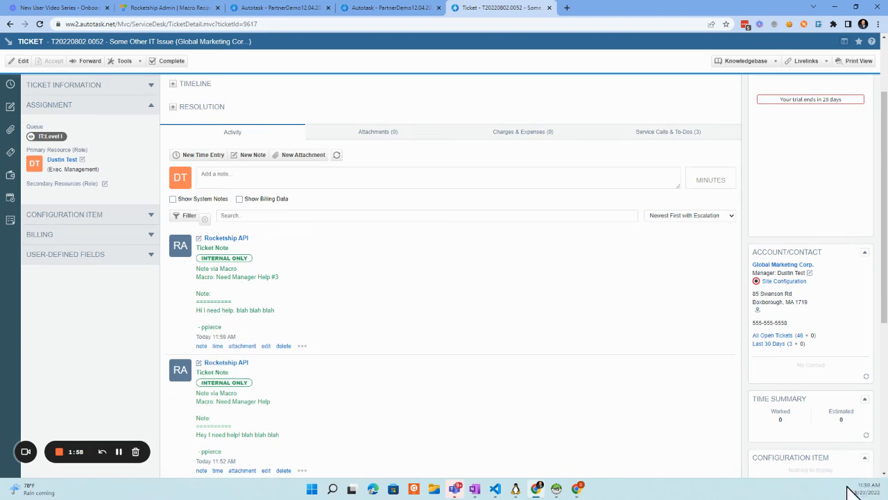
scroll(278, 340, "up", 1)
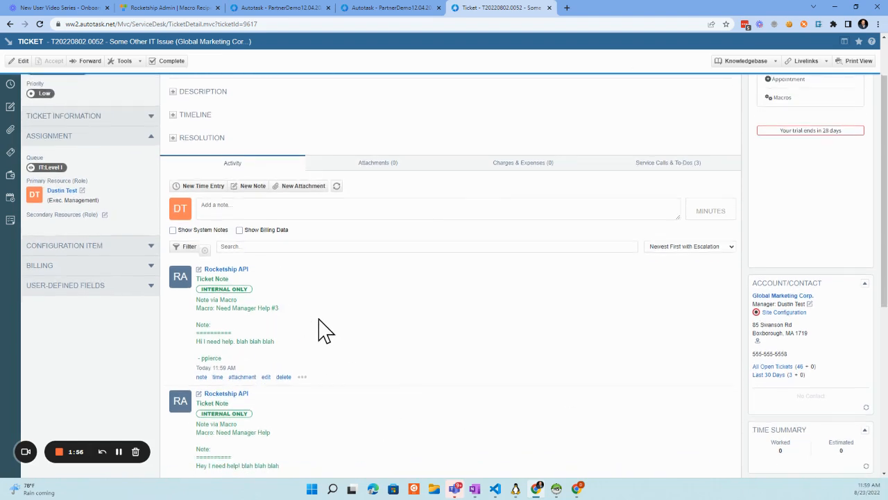
scroll(320, 329, "down", 1)
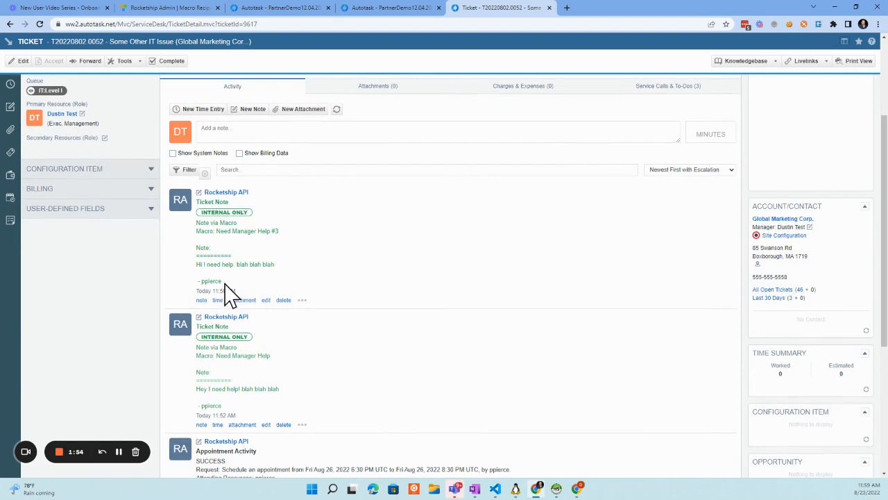
left_click_drag(215, 291, 230, 291)
left_click_drag(202, 231, 271, 291)
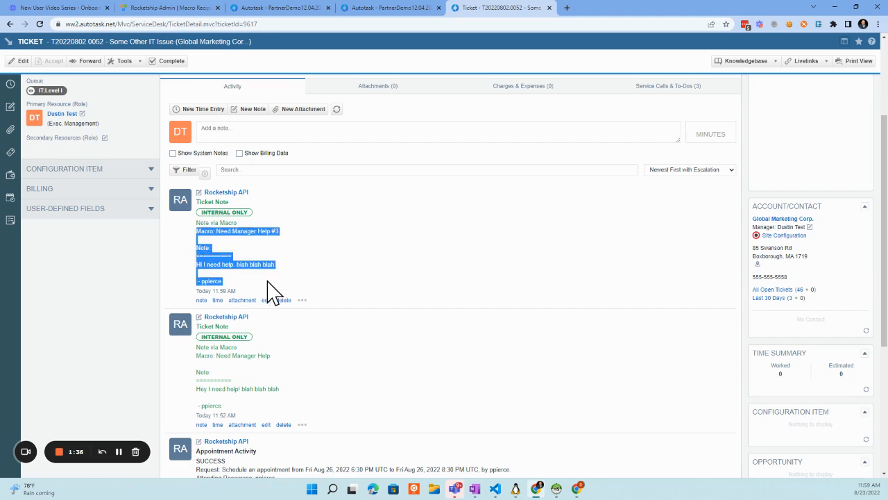
left_click(283, 252)
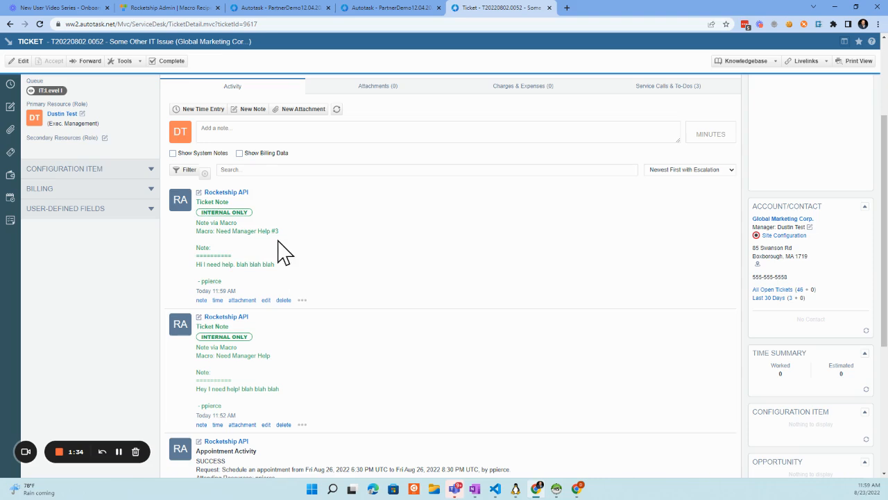
scroll(295, 246, "up", 3)
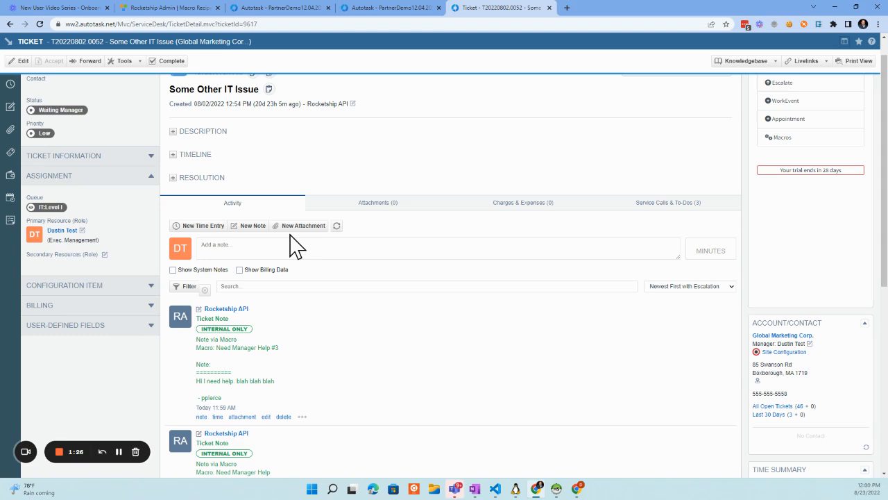
scroll(308, 327, "up", 1)
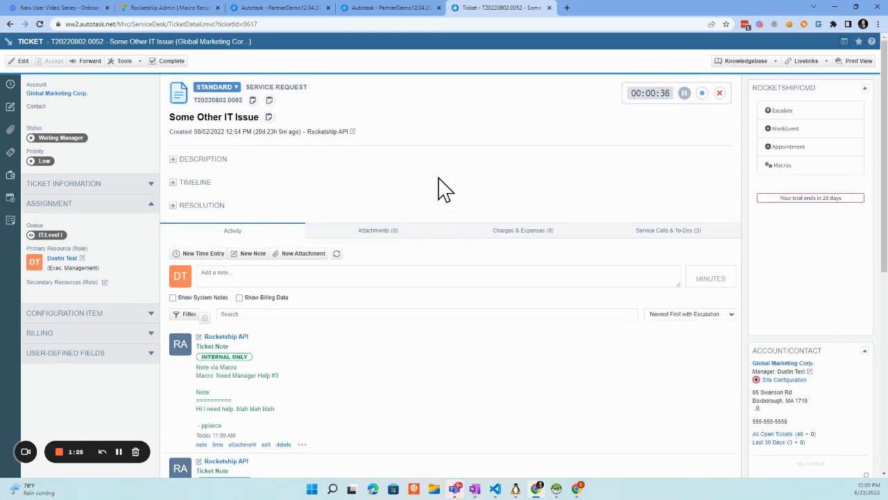
- Show the macros available on the ticket in Rocketship/CMD
left_click(789, 165)
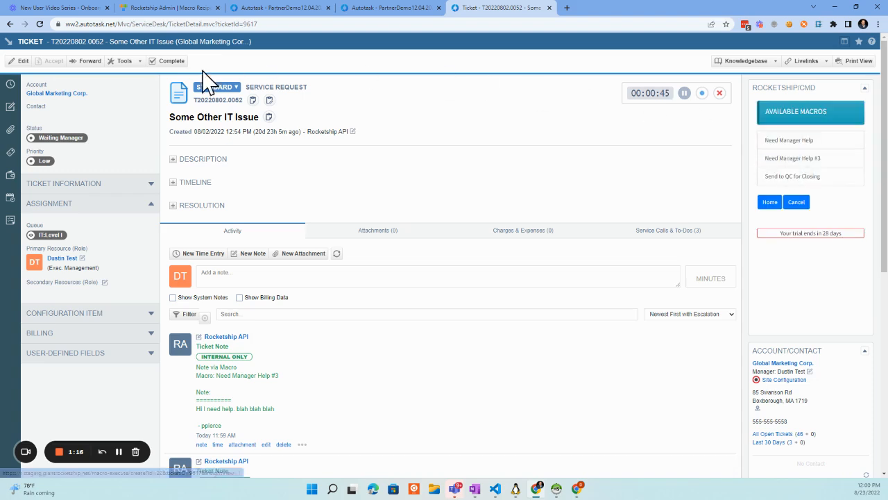